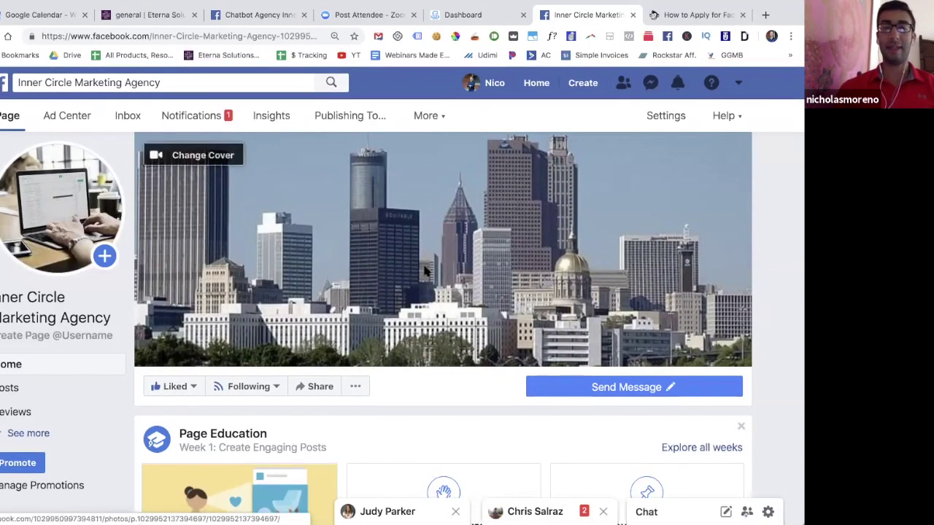
Step: Open the Messenger Platform section of the Inner Circle Marketing Agency Page's settings
scroll(426, 271, "down", 1)
scroll(427, 271, "up", 1)
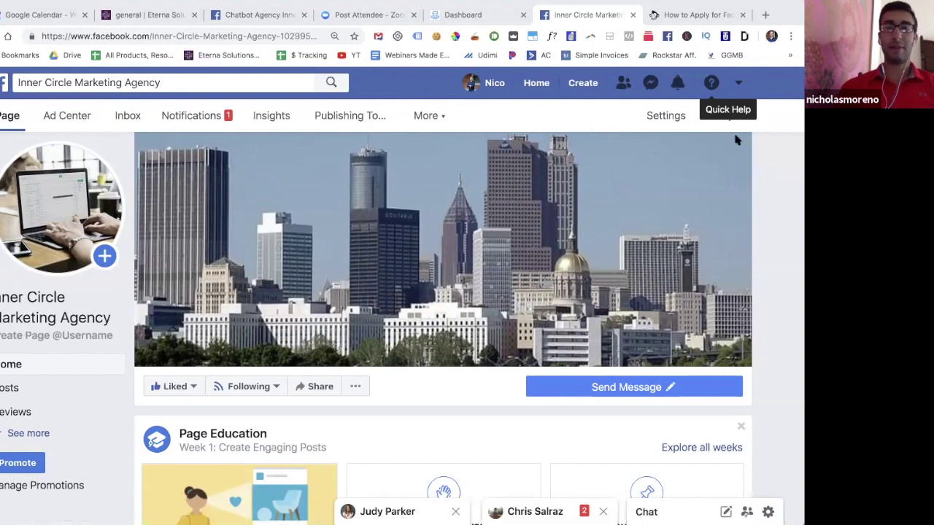
left_click(660, 117)
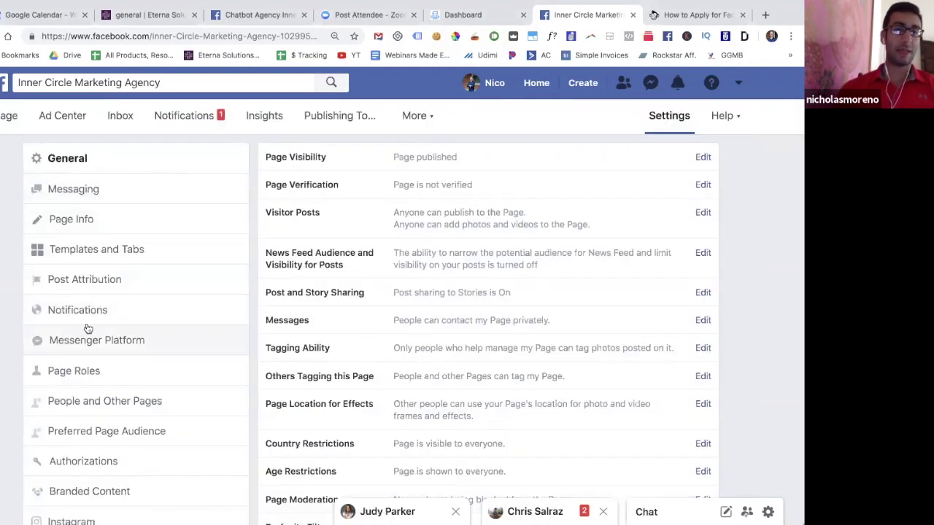
left_click(154, 340)
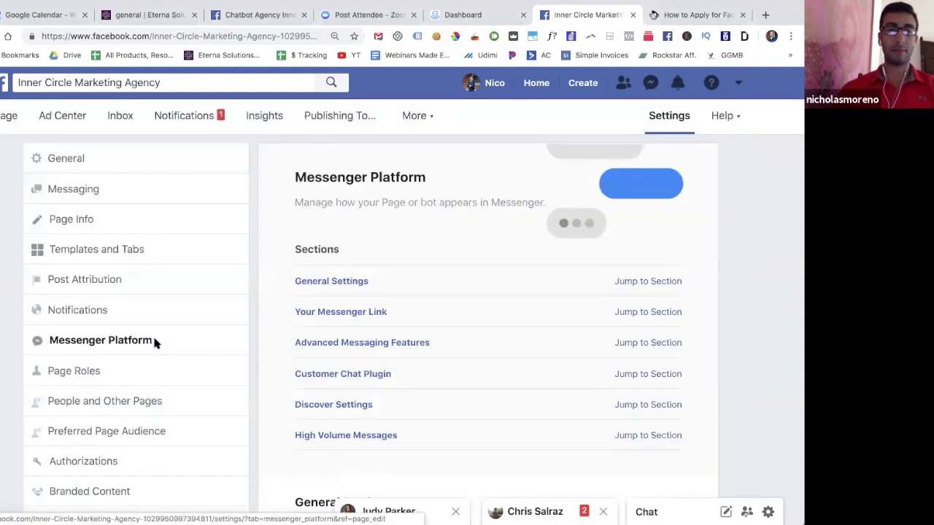
Step: Open the Subscription Messaging request form under Advanced Messaging Features
scroll(378, 183, "down", 7)
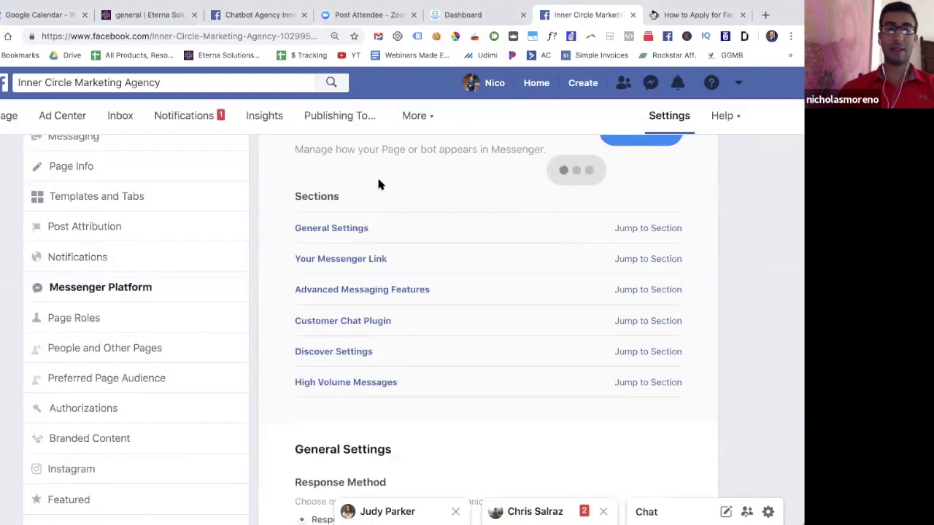
scroll(485, 294, "down", 8)
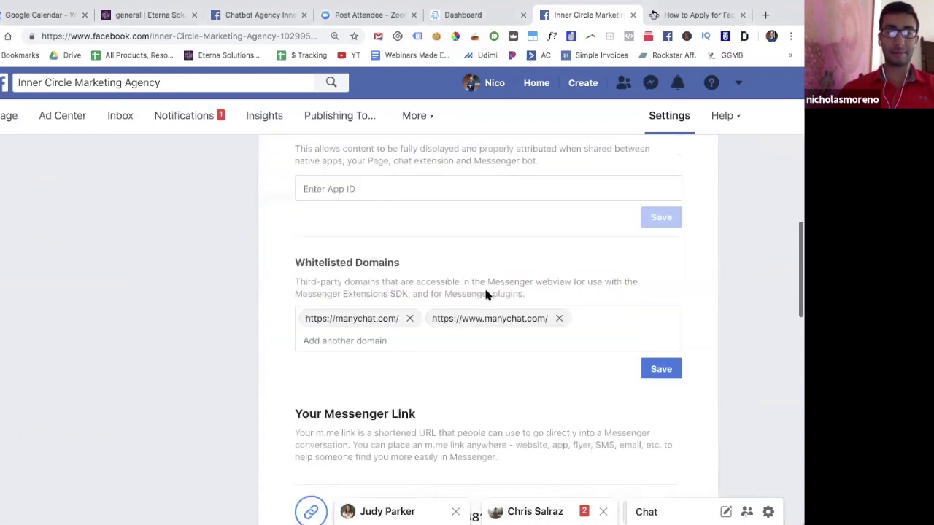
scroll(487, 294, "down", 2)
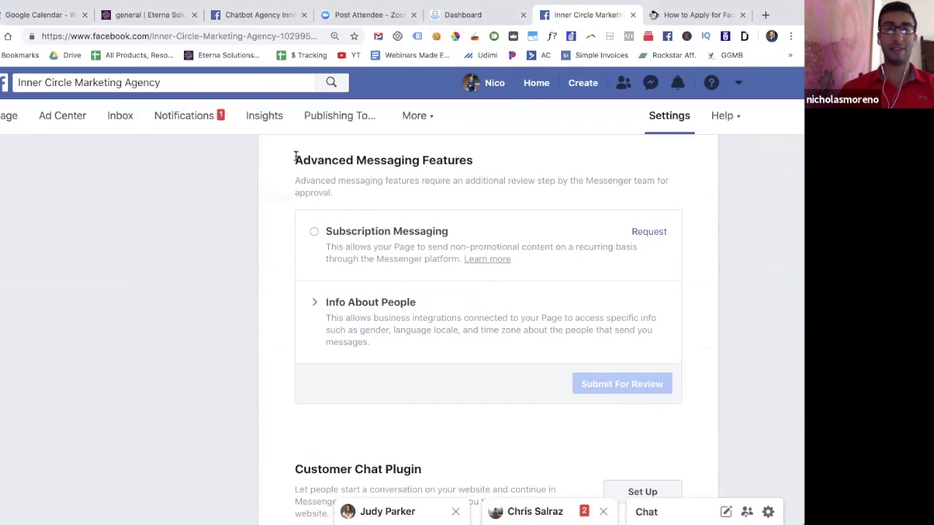
left_click_drag(295, 157, 479, 162)
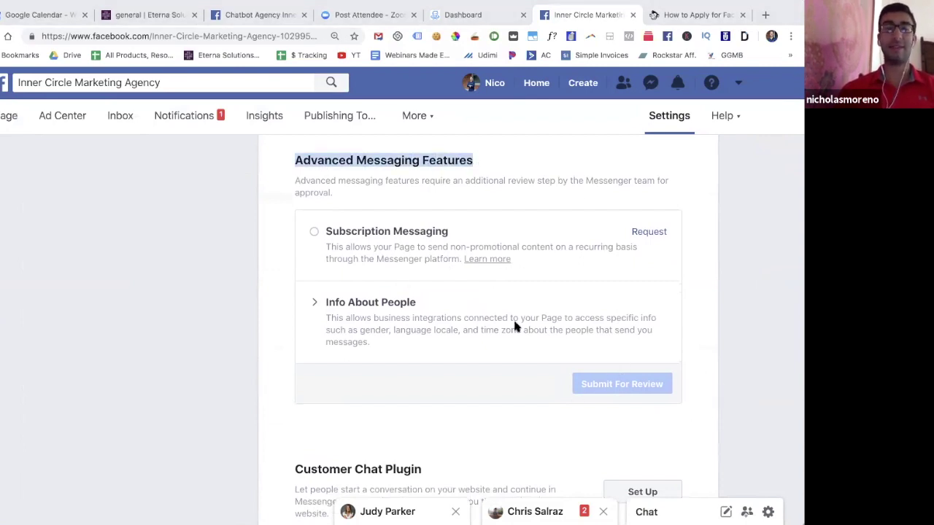
left_click(651, 234)
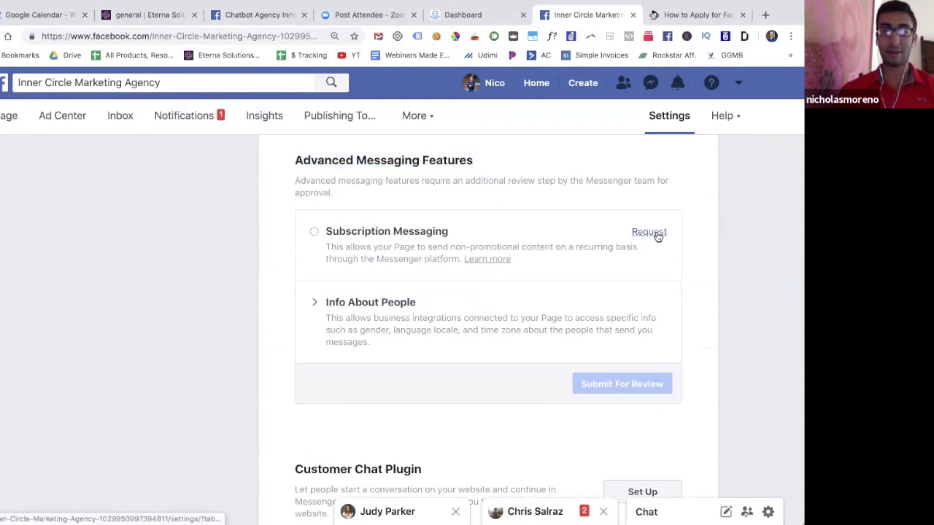
left_click(649, 232)
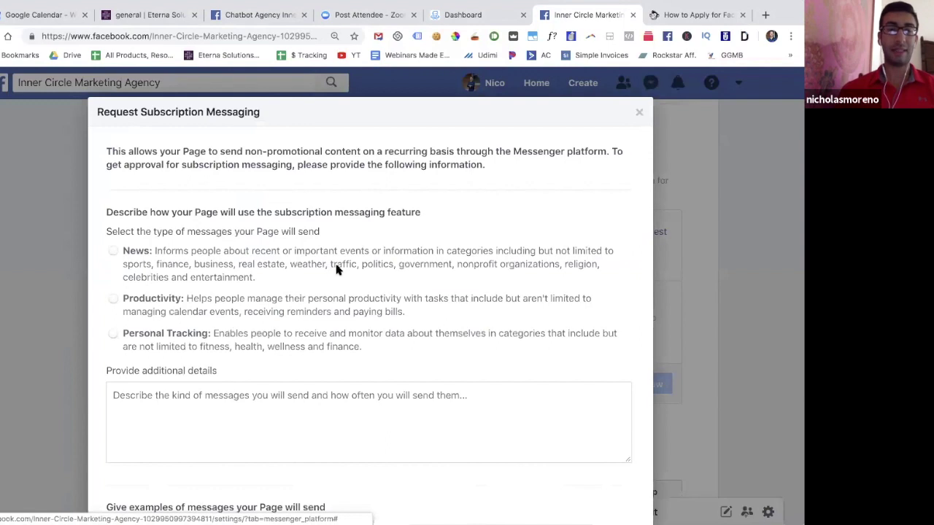
Step: Review the request form's fields and its sample messages showing acceptable and unacceptable content
scroll(336, 263, "down", 5)
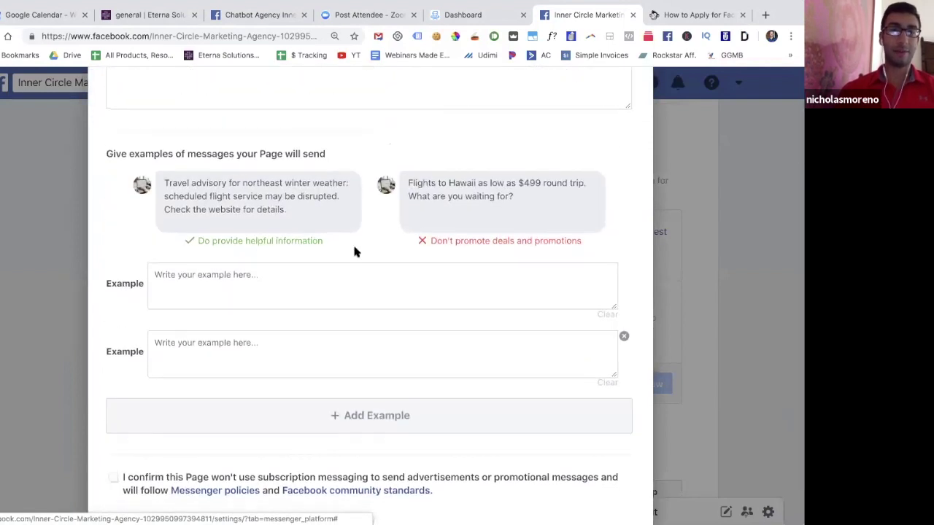
scroll(352, 244, "down", 2)
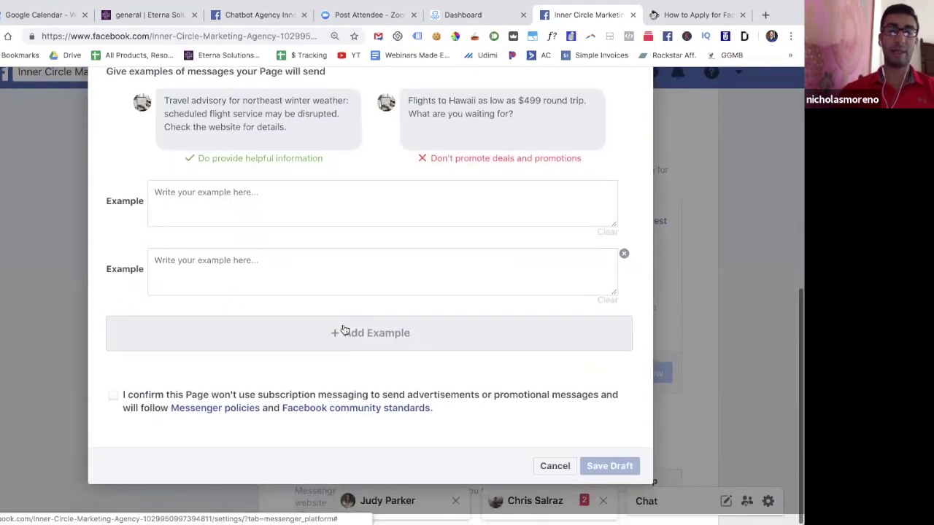
scroll(369, 274, "up", 2)
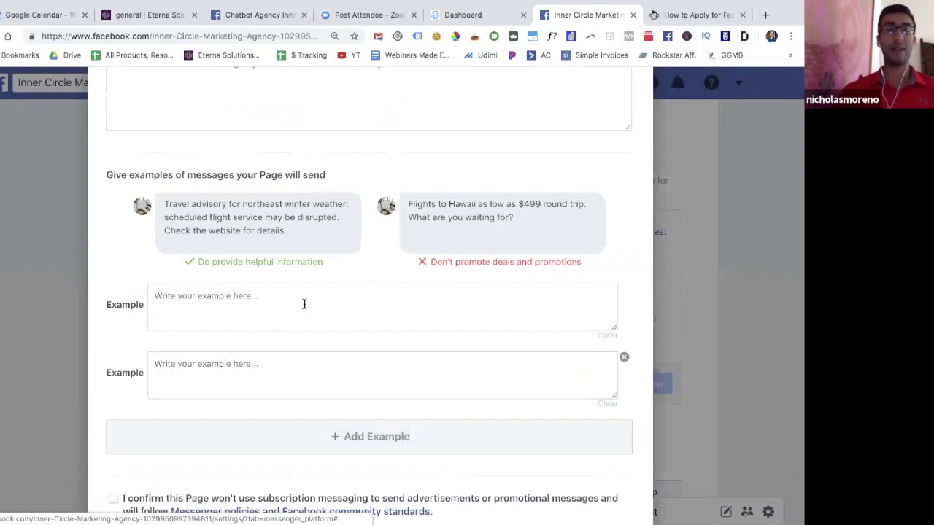
scroll(304, 302, "up", 2)
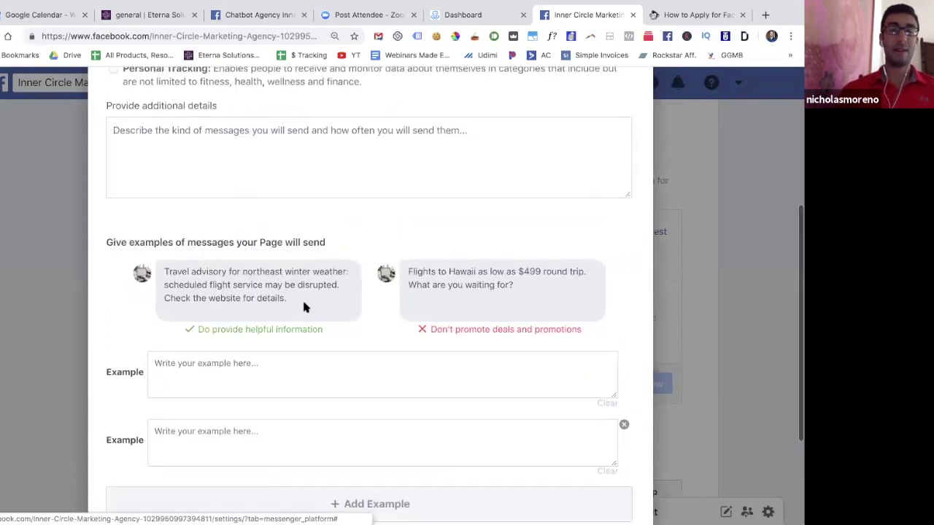
triple_click(400, 275)
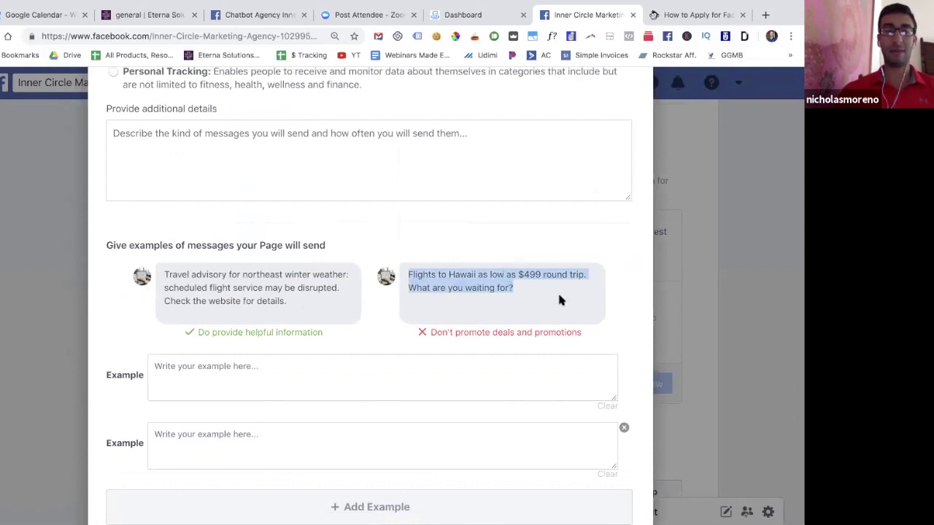
left_click_drag(432, 332, 603, 336)
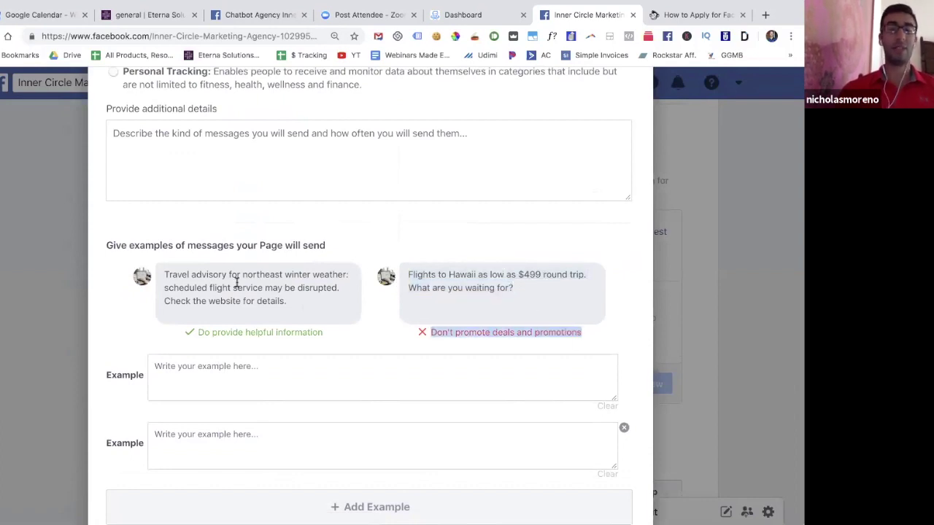
left_click_drag(198, 334, 330, 334)
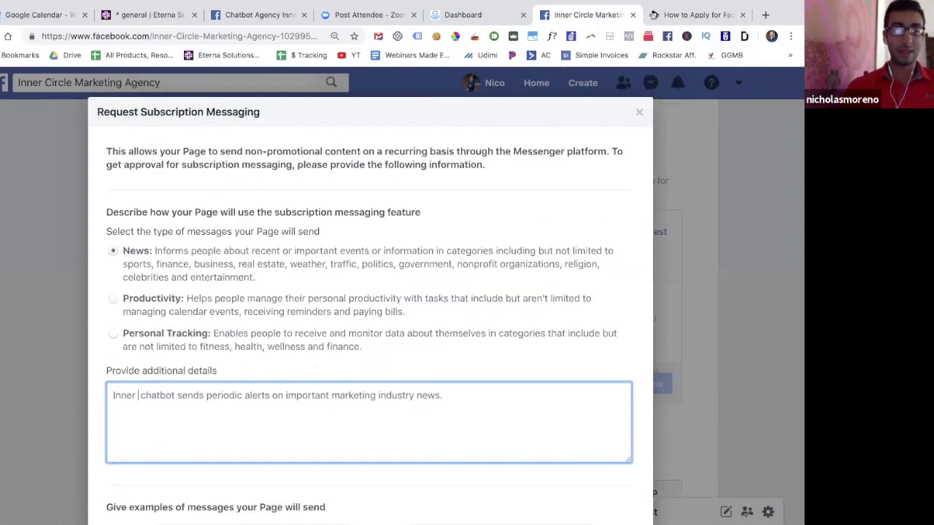
Step: Complete the chatbot's name as "Inner Circle Marketing Agency" at the start of the additional details text
type("ircle Marke")
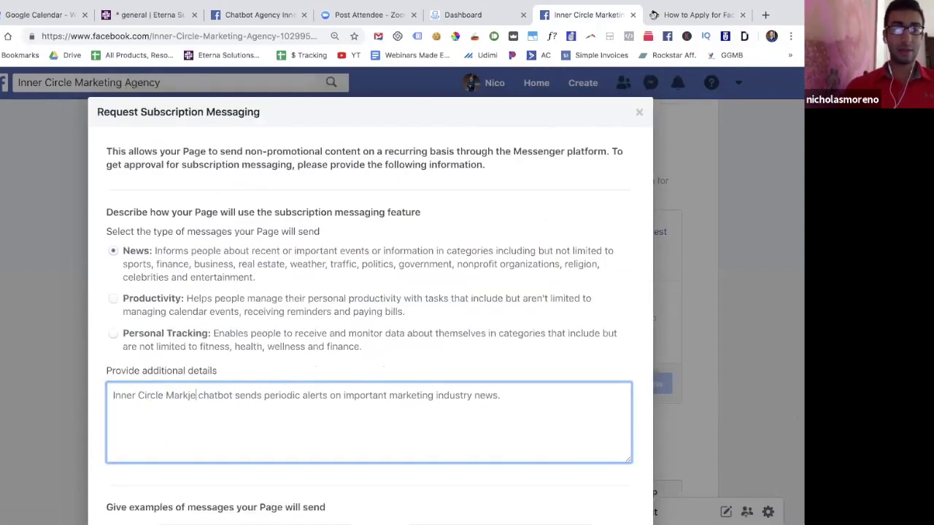
type("ting Agency")
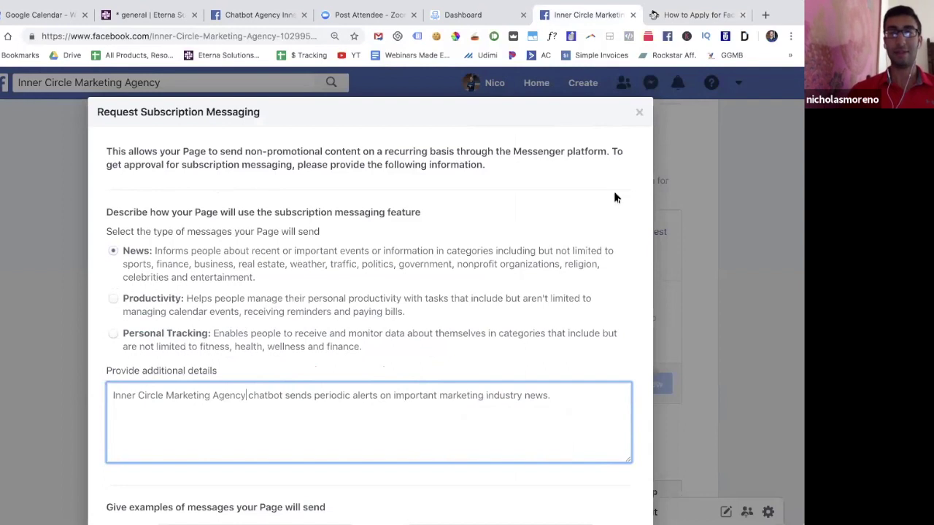
Step: Copy the MobileMonkey blog's example "Alert: GDPR regulations come into effect in 24 hours. Check the website for details." into the first example field
scroll(446, 297, "down", 4)
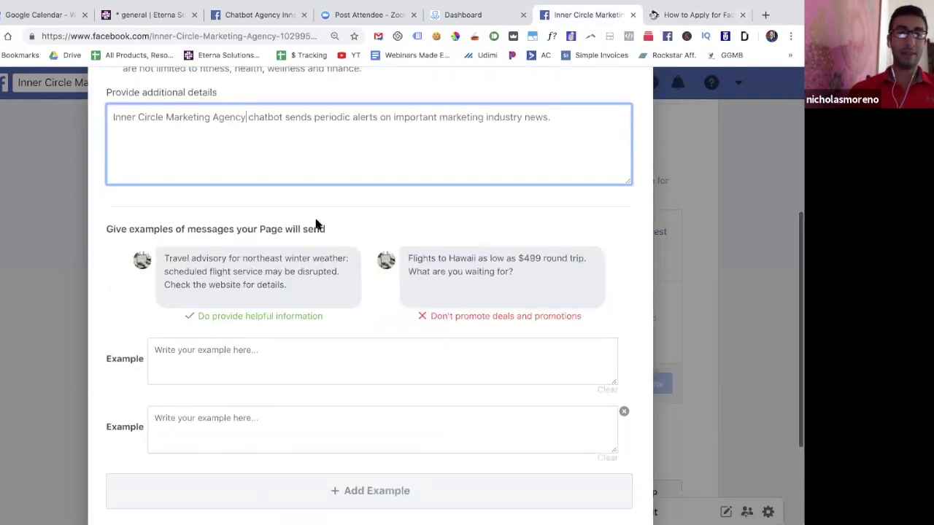
left_click(671, 13)
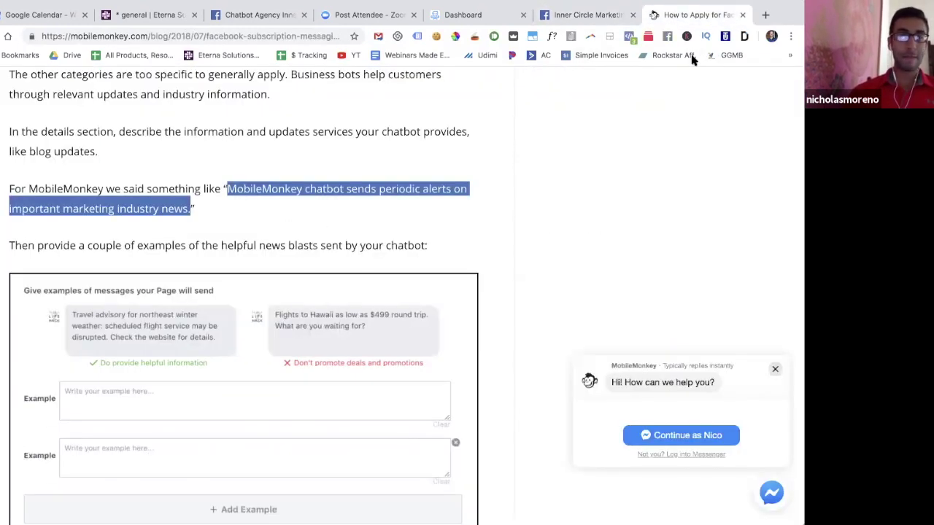
scroll(328, 210, "down", 1)
scroll(328, 210, "down", 5)
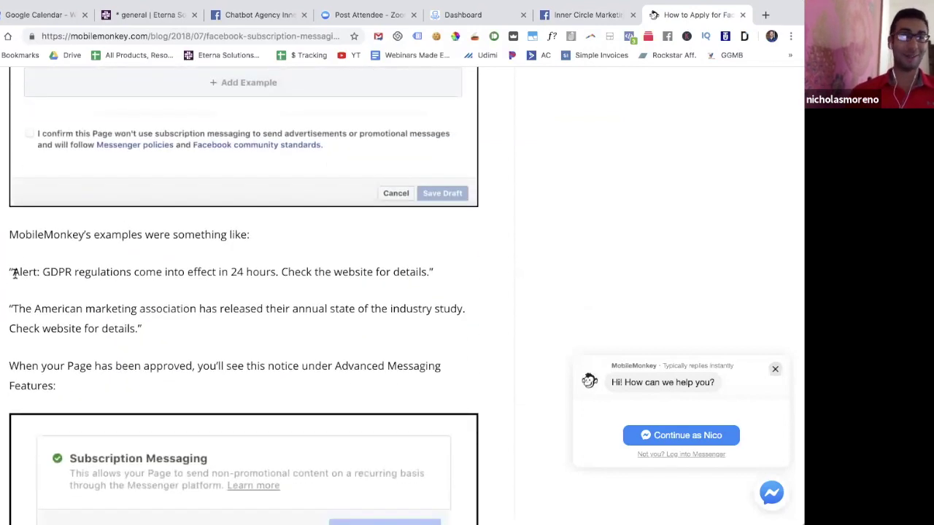
left_click_drag(14, 270, 406, 292)
key("super+c")
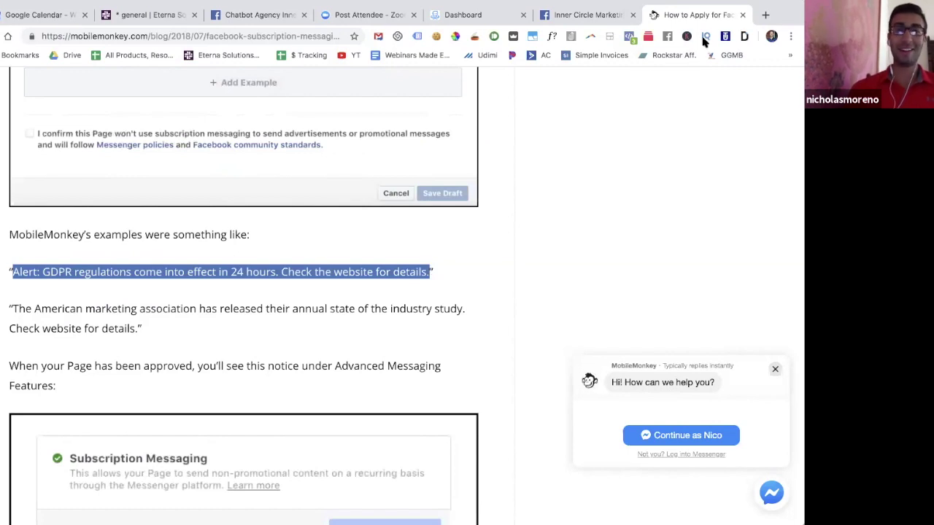
left_click(615, 16)
scroll(325, 310, "down", 1)
left_click(329, 294)
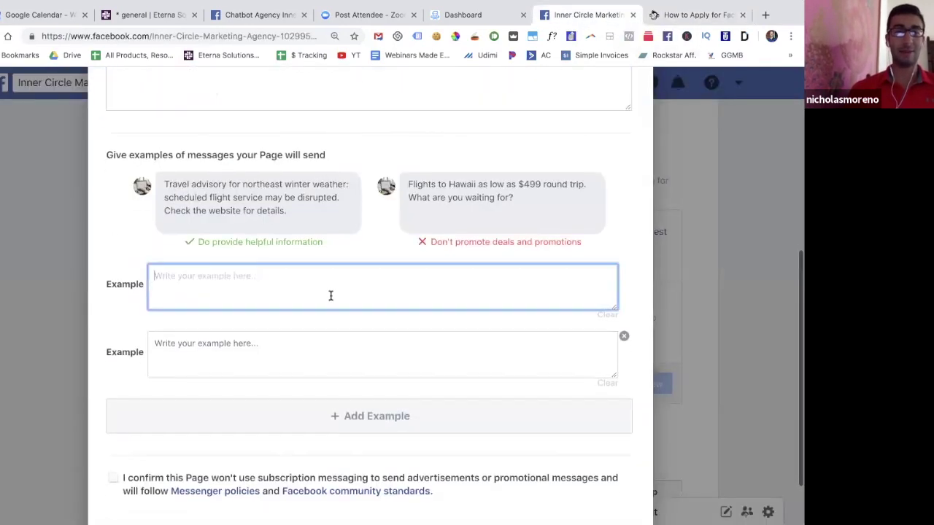
key("super+v")
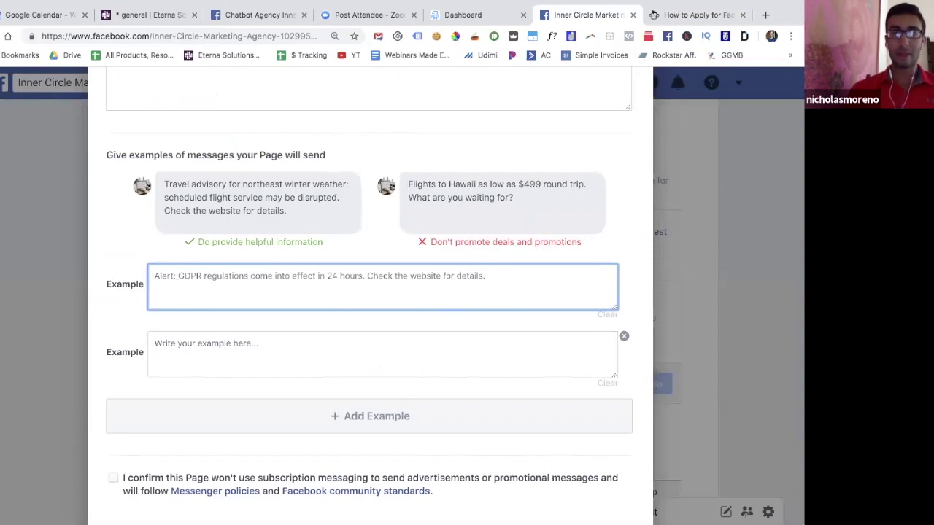
Step: Copy the blog's example "The American marketing association has released their annual state of the industry study. Check website for details." into the second example field
left_click(695, 15)
scroll(326, 166, "down", 1)
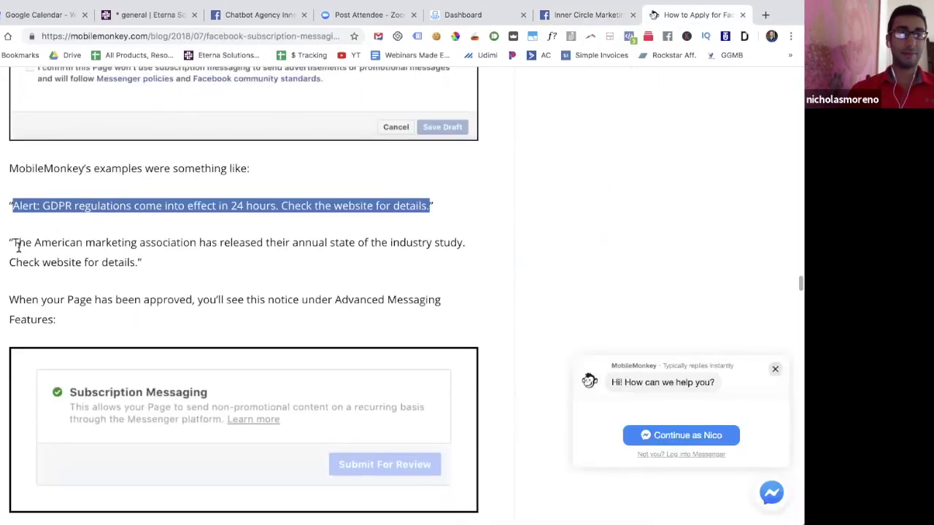
left_click_drag(13, 243, 140, 264)
key("ctrl+c")
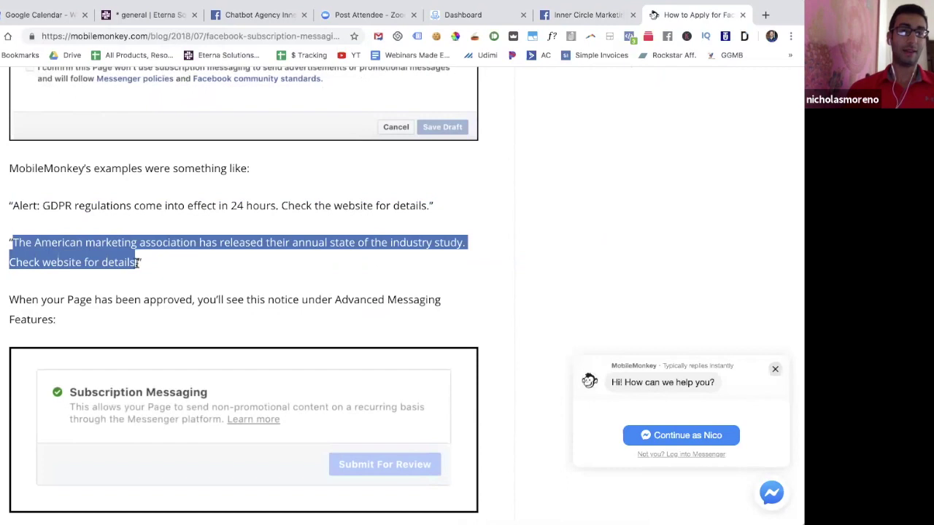
left_click(561, 15)
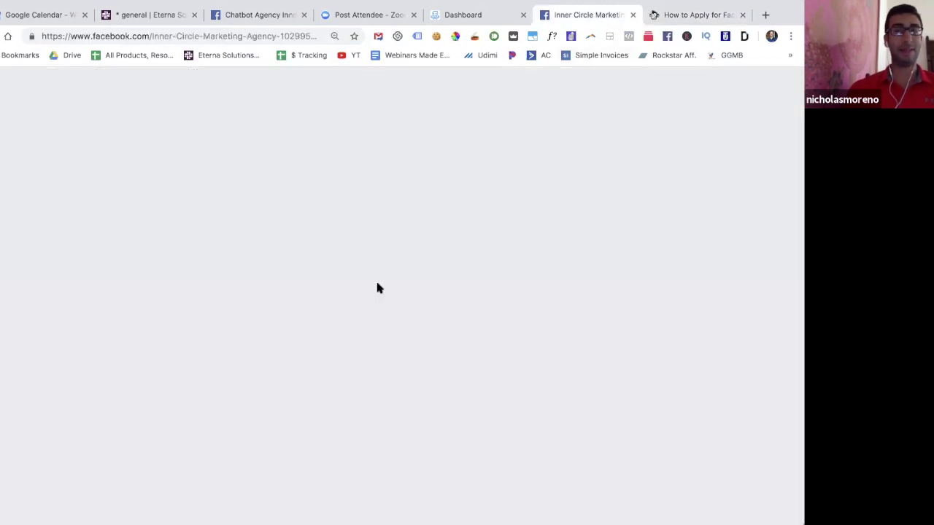
left_click(233, 348)
key("ctrl+v")
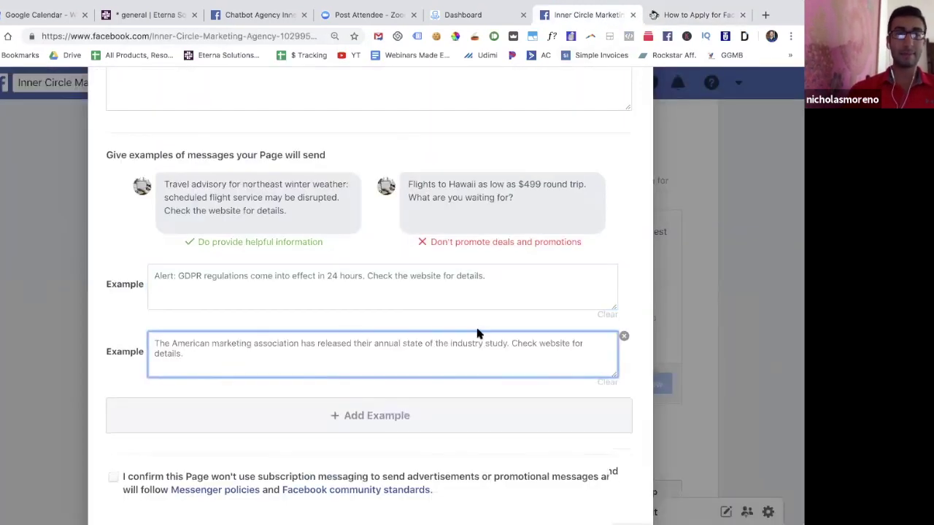
Step: Confirm that the Page won't use subscription messaging for advertisements or promotional messages, and save the request as a draft
scroll(487, 347, "down", 2)
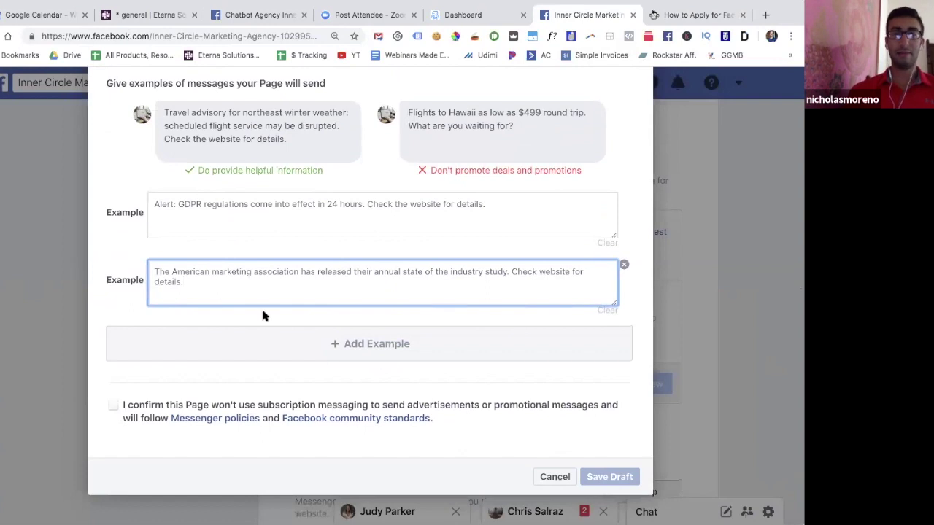
left_click(696, 15)
scroll(377, 260, "down", 5)
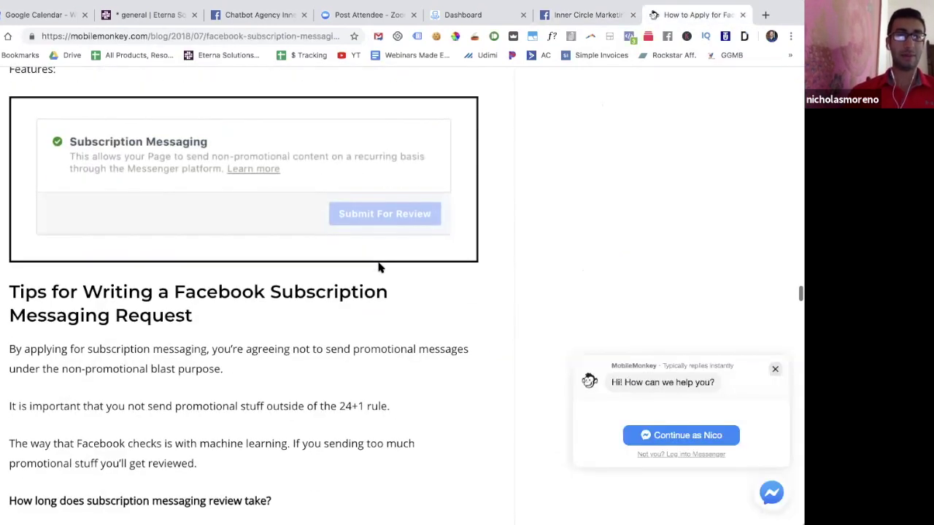
scroll(378, 268, "up", 2)
left_click(595, 14)
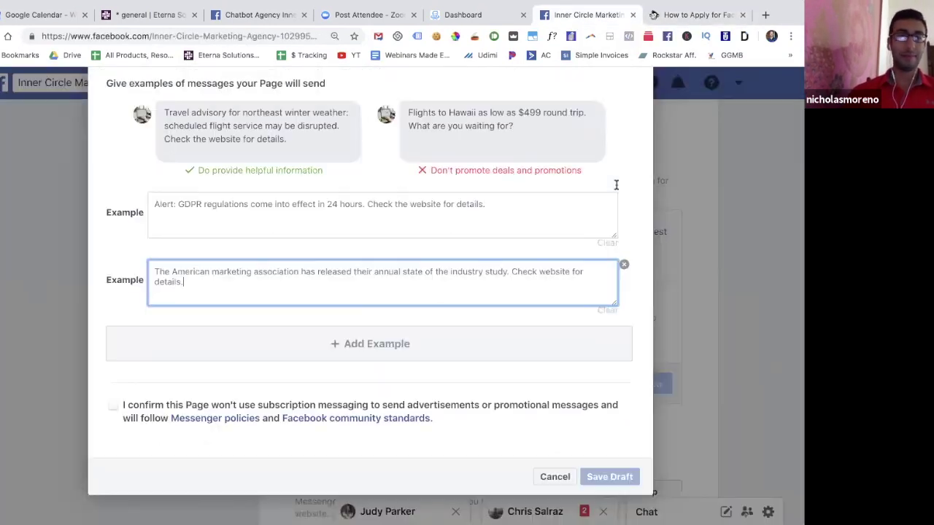
left_click(114, 405)
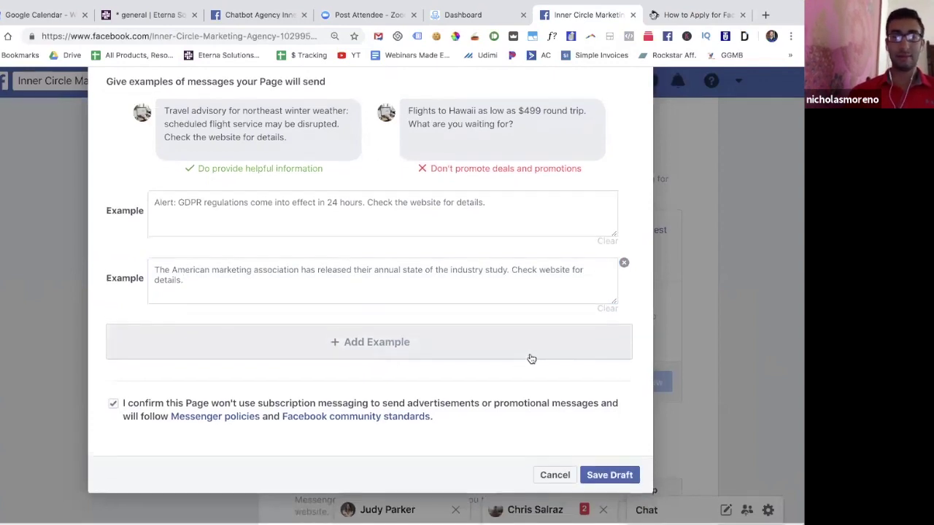
left_click(604, 475)
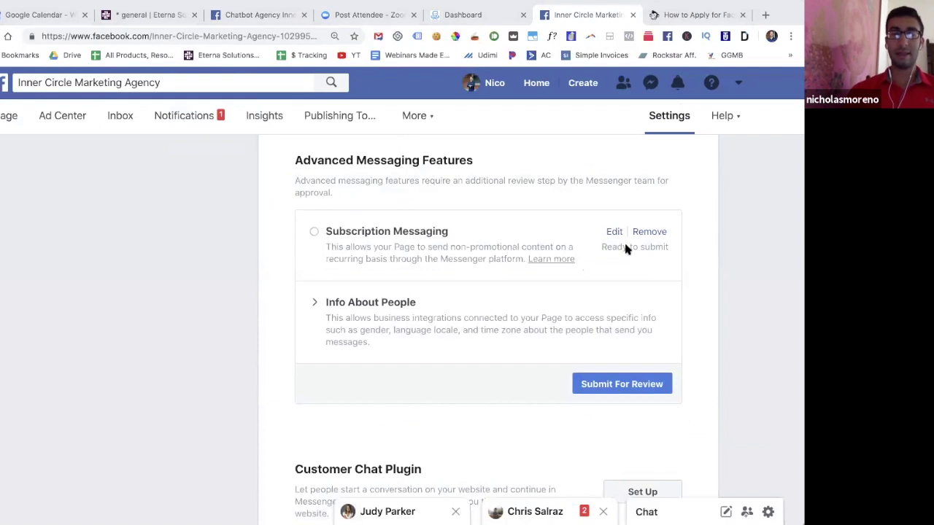
Step: Expand Info About People and view its Gender, Language Locale and Time Zone access entries
scroll(629, 240, "down", 1)
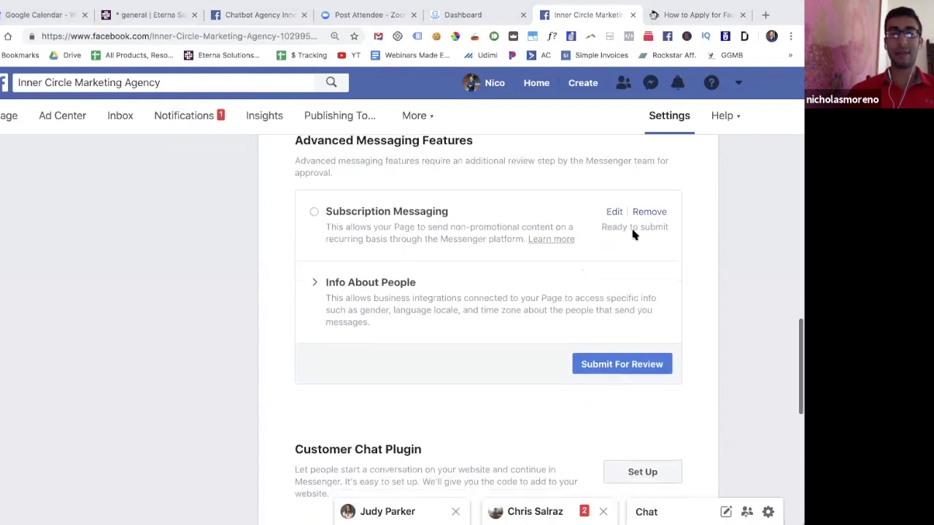
left_click(314, 283)
scroll(352, 279, "down", 3)
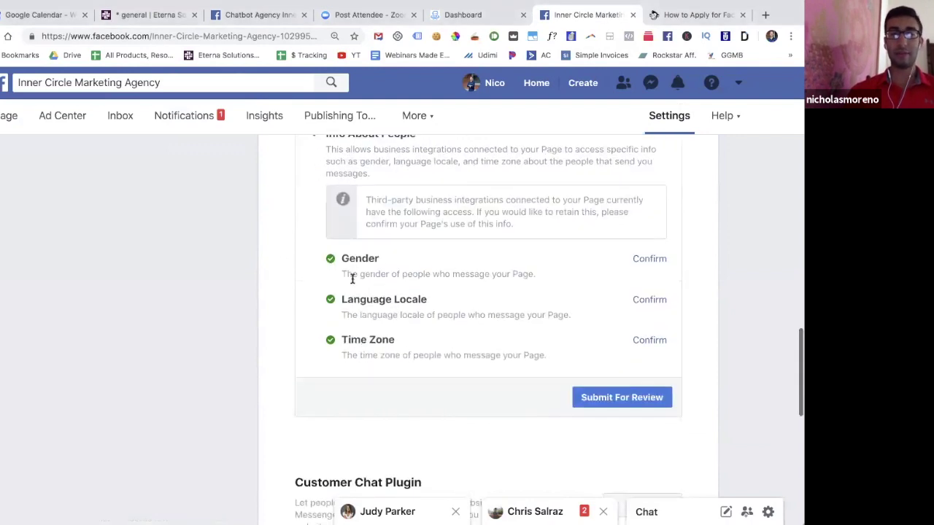
Step: Examine the third-party access notice and the confirmation options for Gender, Language Locale and Time Zone
scroll(404, 258, "down", 1)
scroll(610, 249, "up", 1)
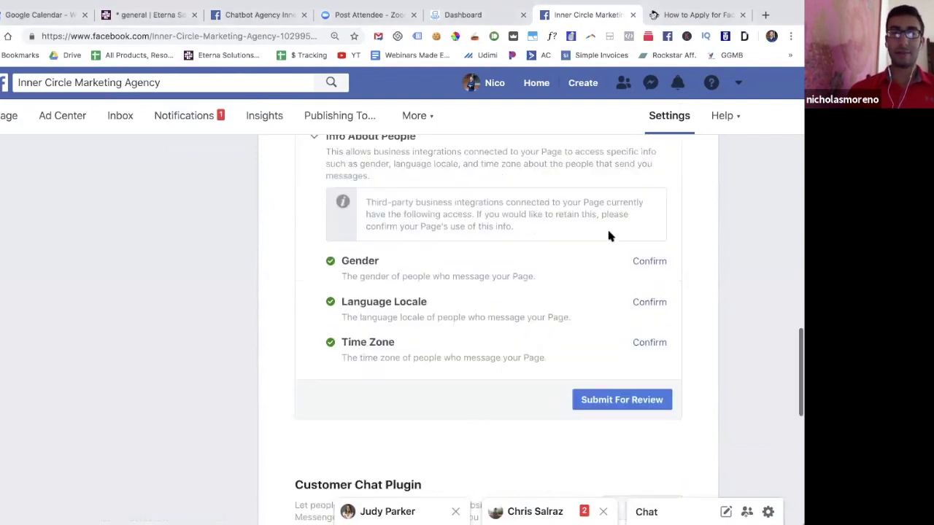
scroll(613, 233, "up", 1)
scroll(507, 289, "up", 1)
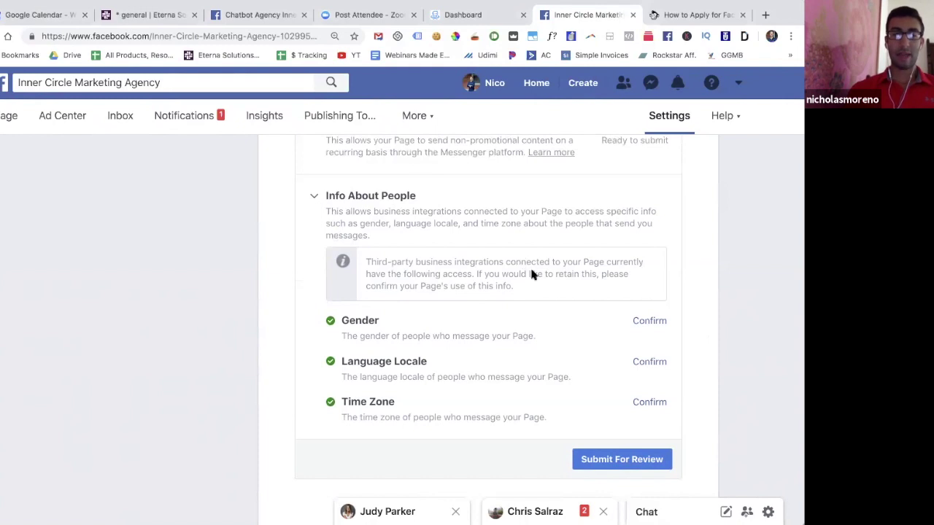
scroll(536, 283, "down", 2)
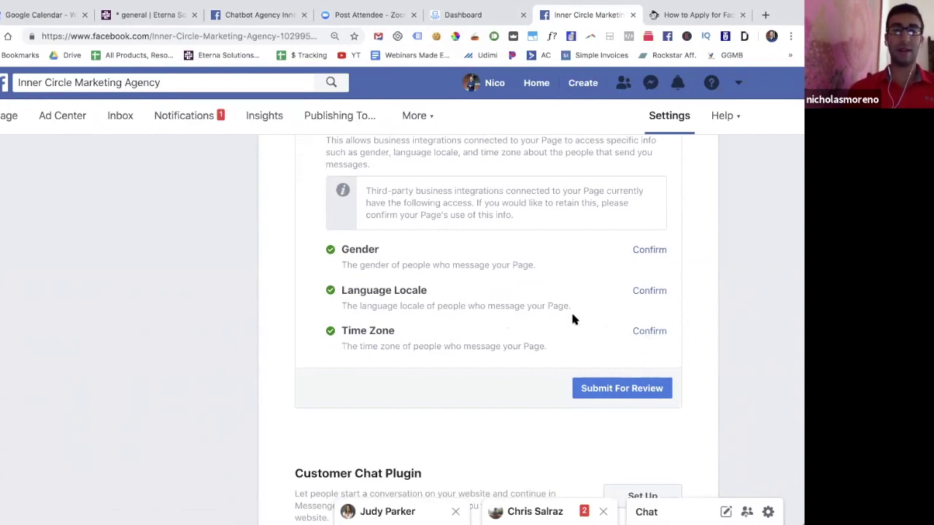
scroll(573, 319, "up", 2)
scroll(598, 332, "up", 1)
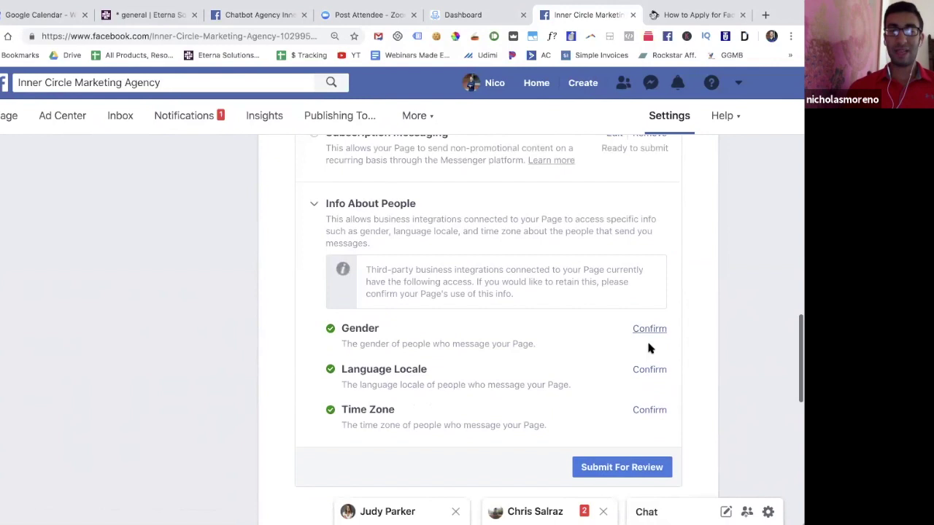
Step: Collapse Info About People, submit the Subscription Messaging request for review, and dismiss the acknowledgement
left_click(325, 217)
scroll(609, 241, "up", 2)
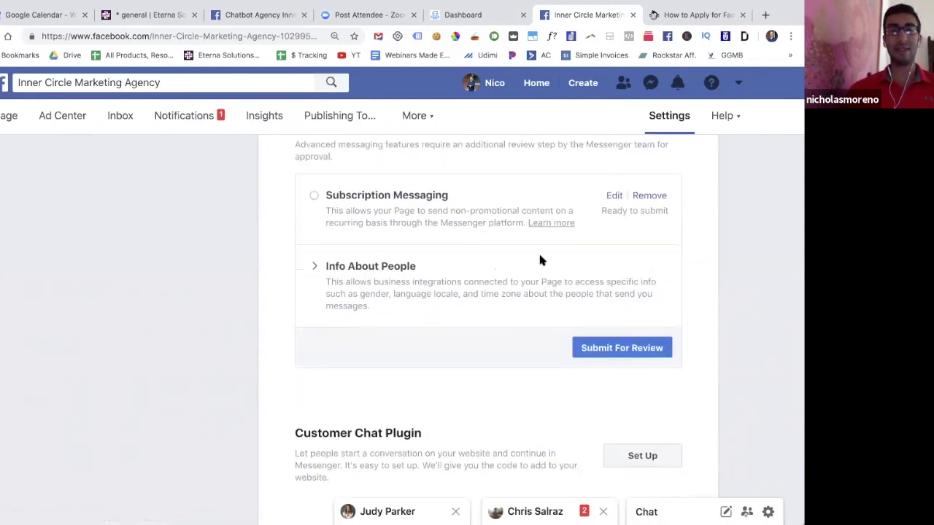
scroll(538, 248, "up", 1)
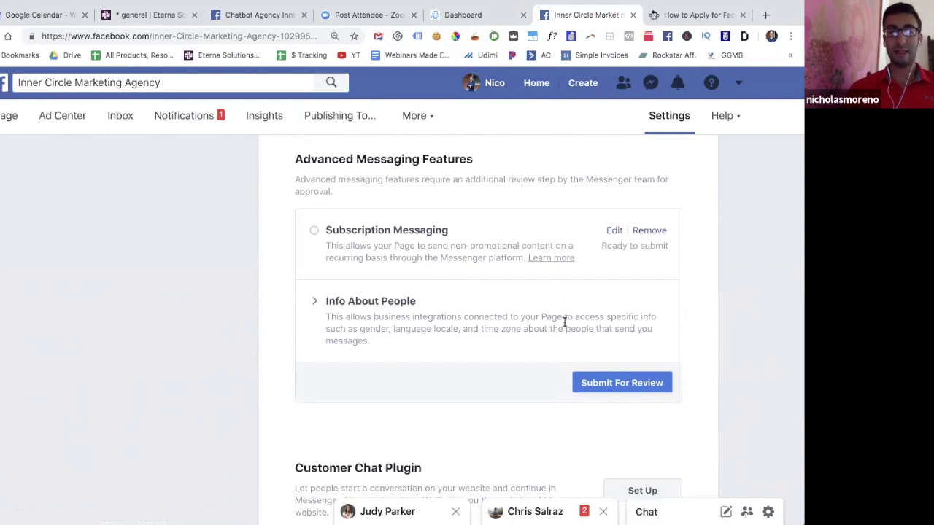
left_click(592, 385)
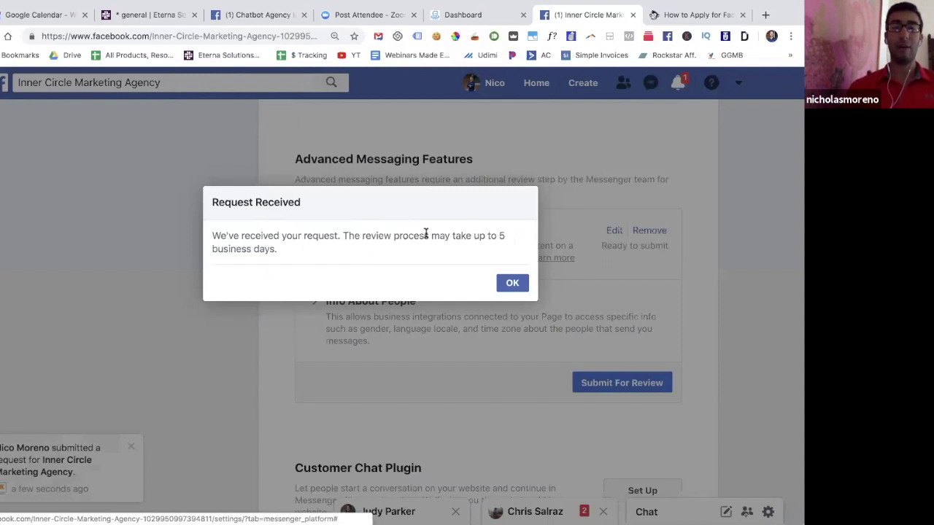
left_click(512, 282)
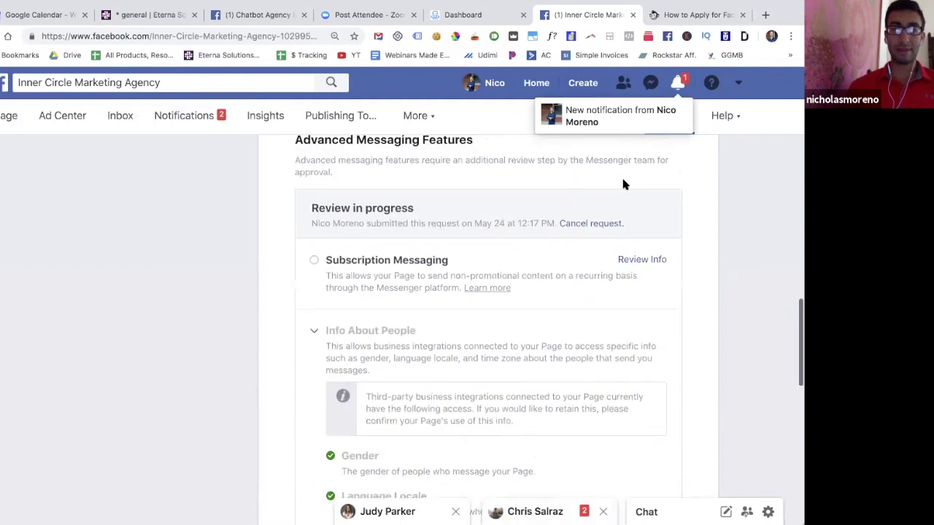
Step: Examine the submitted request's review status and submission line under Advanced Messaging Features
left_click_drag(310, 269, 546, 269)
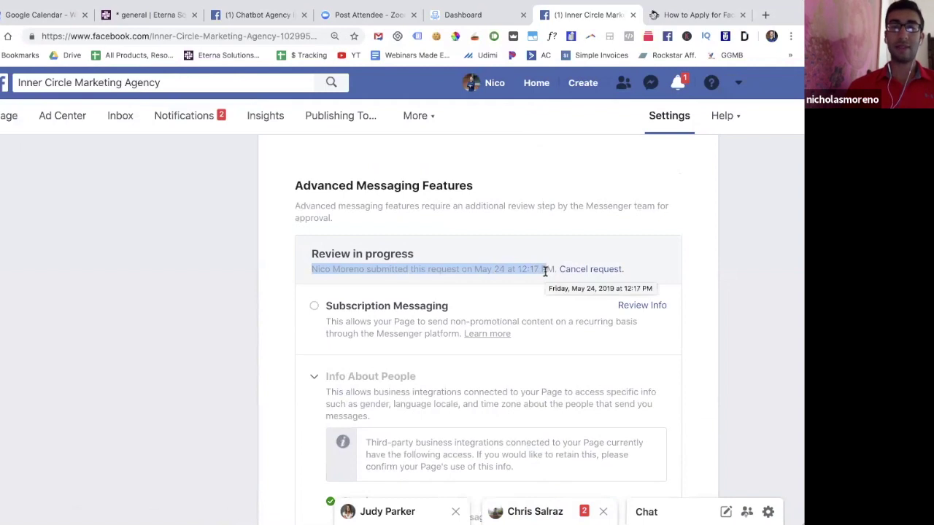
left_click(685, 197)
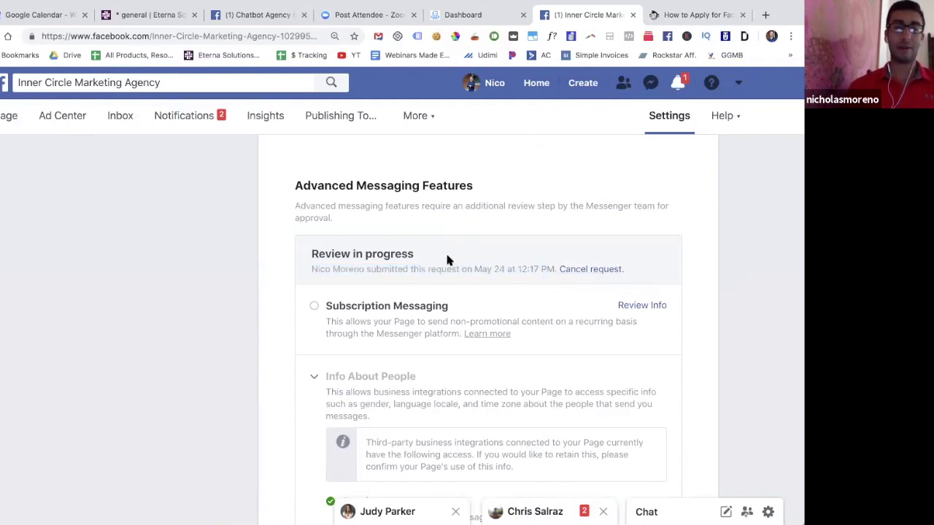
scroll(429, 273, "up", 1)
scroll(459, 279, "up", 1)
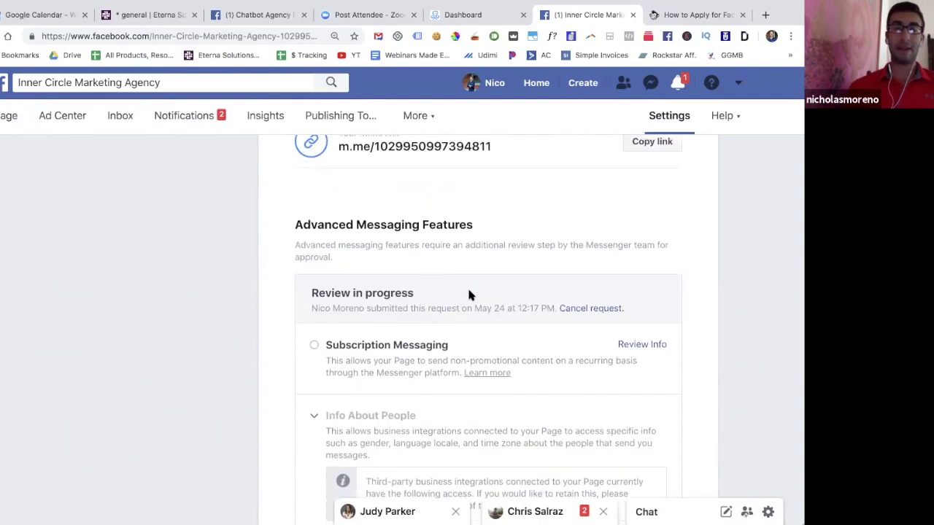
scroll(467, 286, "up", 1)
scroll(483, 289, "down", 2)
scroll(484, 296, "down", 2)
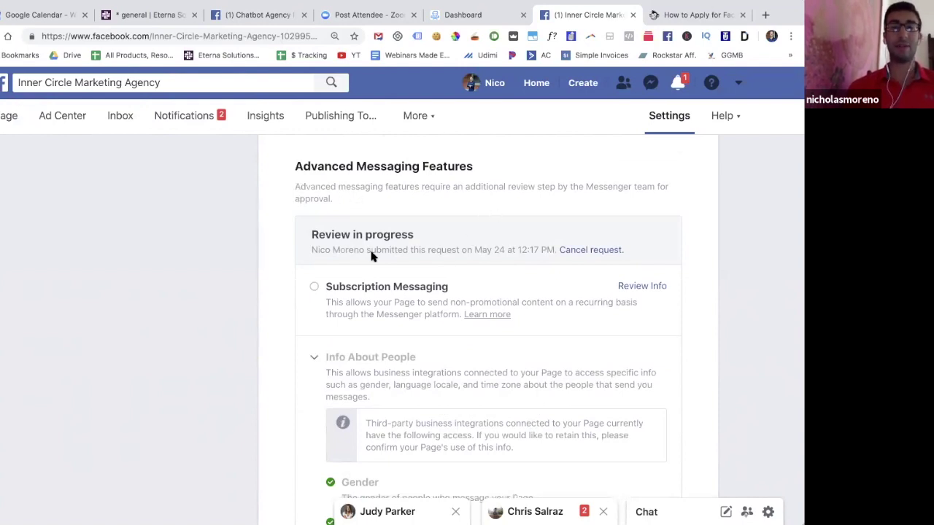
Step: Check the MobileMonkey blog's sample approval notice for Subscription Messaging, and return to the Facebook Page settings
scroll(562, 191, "up", 1)
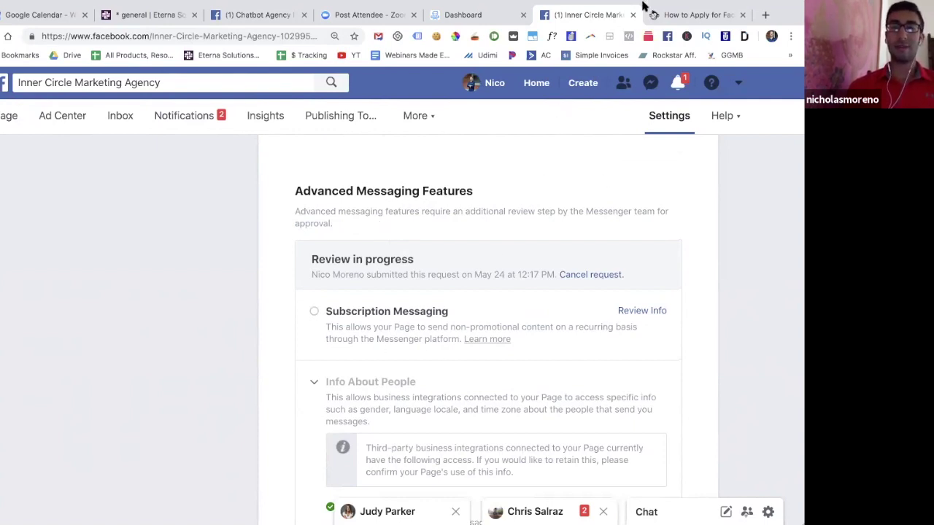
scroll(454, 169, "up", 2)
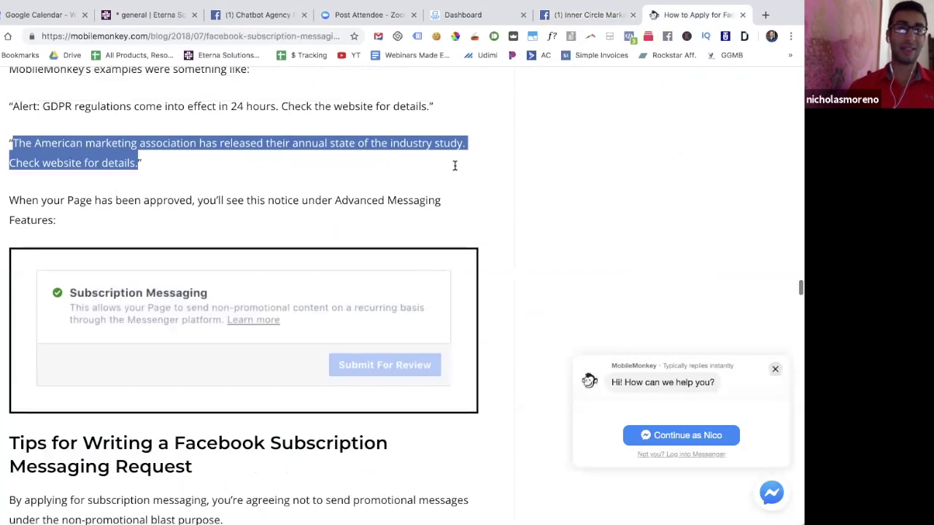
left_click(596, 15)
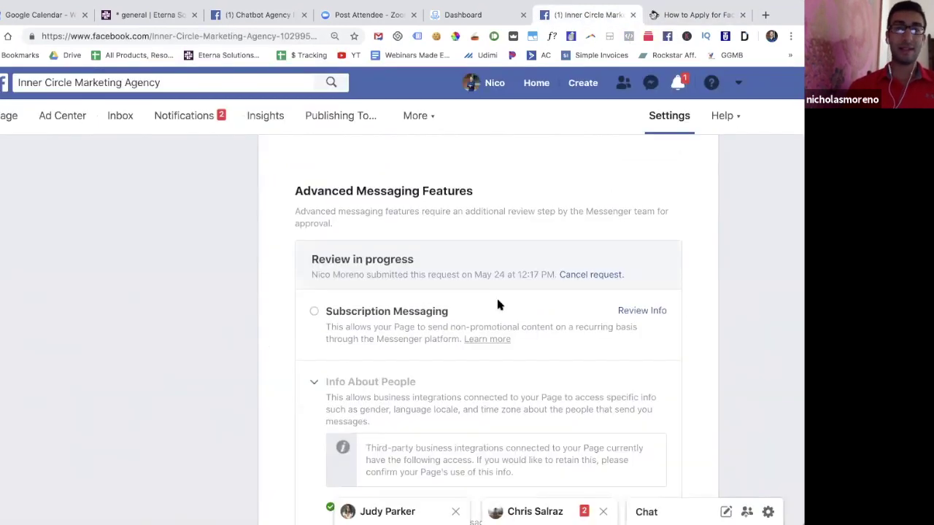
Step: Look over the Subscription Messaging and Info About People entries, and return to the Messenger Platform section list
scroll(496, 295, "down", 5)
scroll(525, 329, "up", 2)
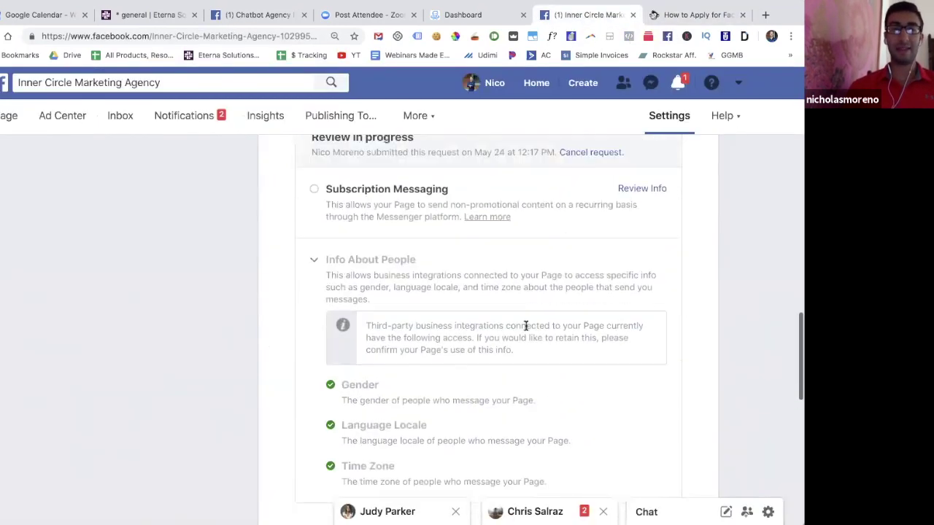
scroll(529, 328, "up", 1)
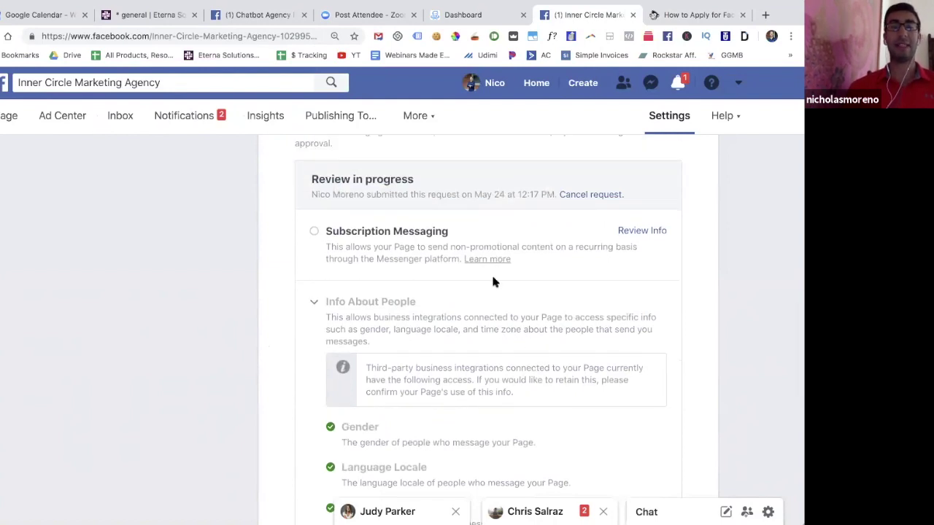
scroll(569, 299, "up", 4)
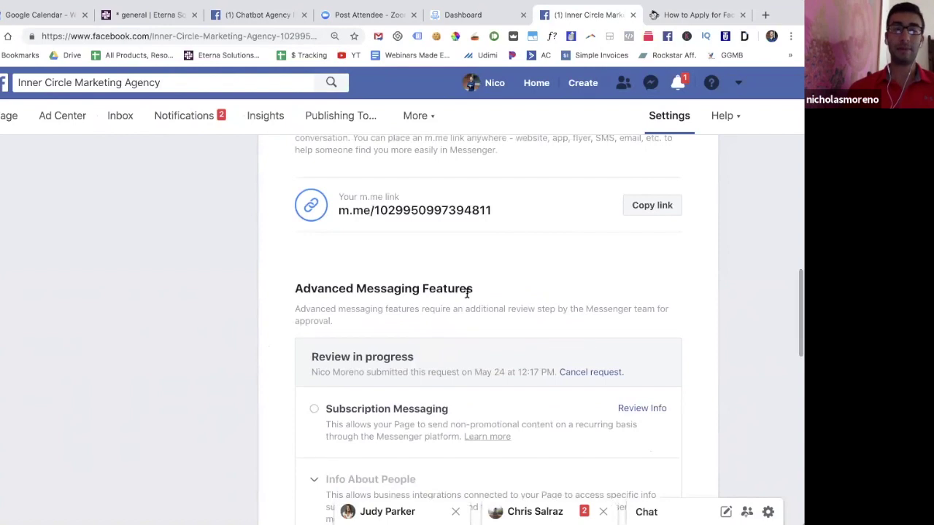
scroll(468, 291, "down", 1)
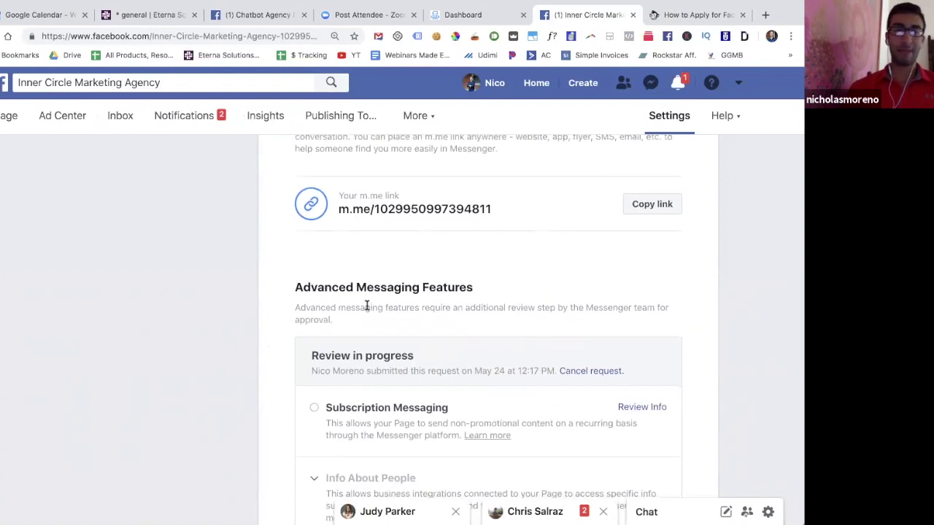
scroll(499, 301, "up", 10)
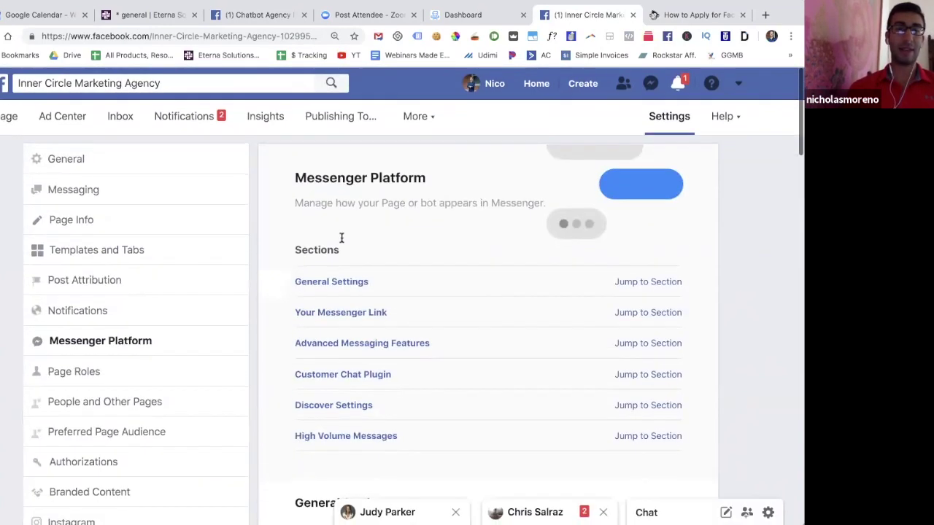